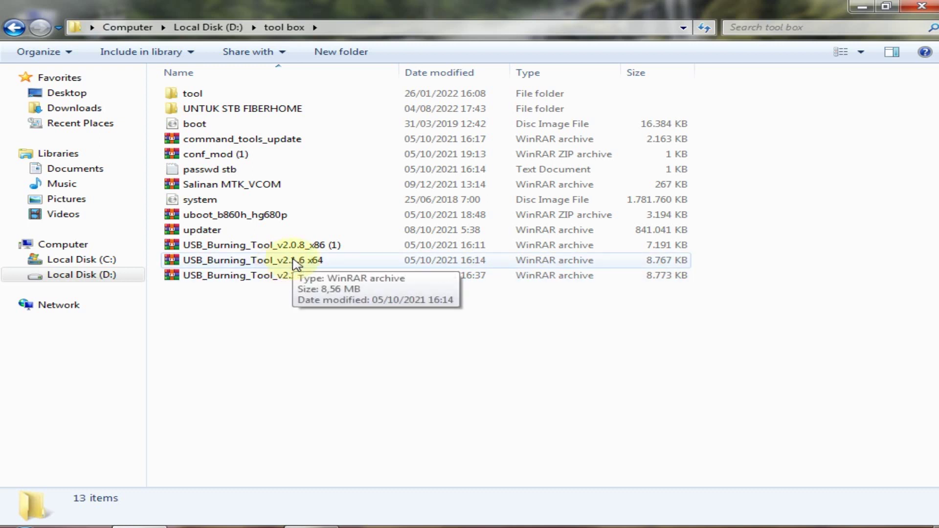
Step: Extract the USB_Burning_Tool_v2.1.6 x64 archive from the tool box folder to C:\ and view that drive's contents
{"action": "left_click", "coordinate": [297, 264]}
{"action": "right_click", "coordinate": [297, 265]}
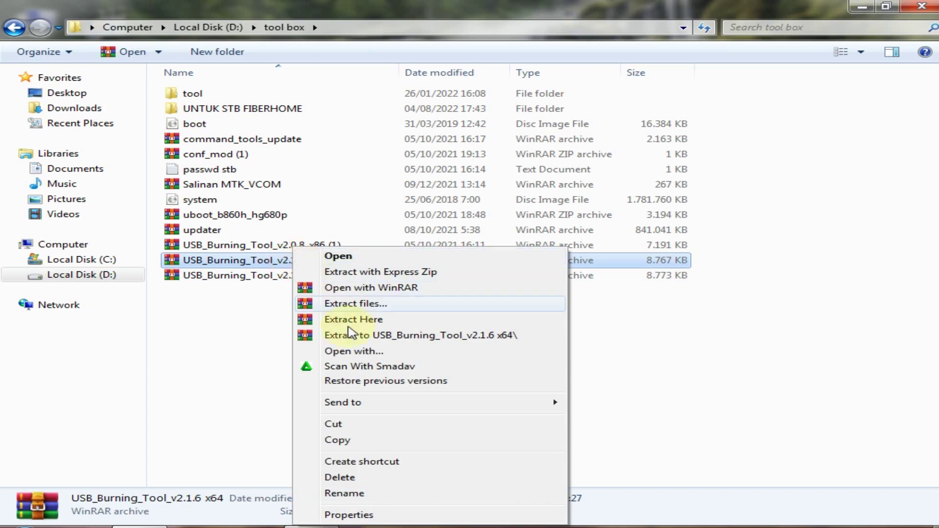
{"action": "left_click", "coordinate": [361, 304]}
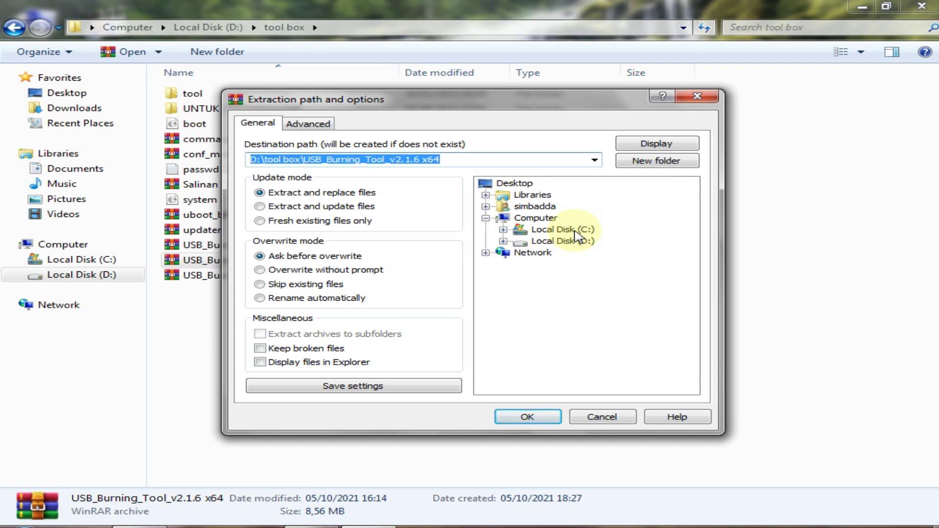
{"action": "left_click", "coordinate": [575, 231]}
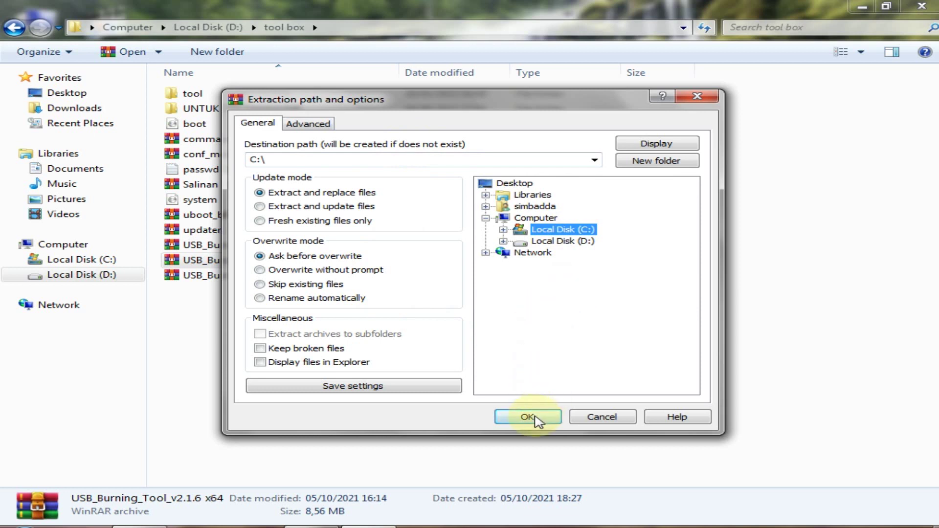
{"action": "left_click", "coordinate": [528, 417]}
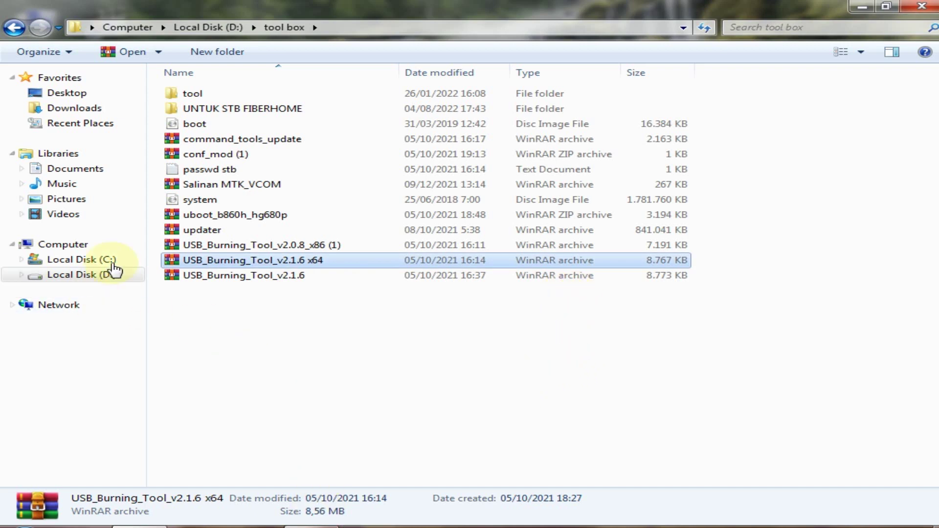
{"action": "left_click", "coordinate": [105, 259]}
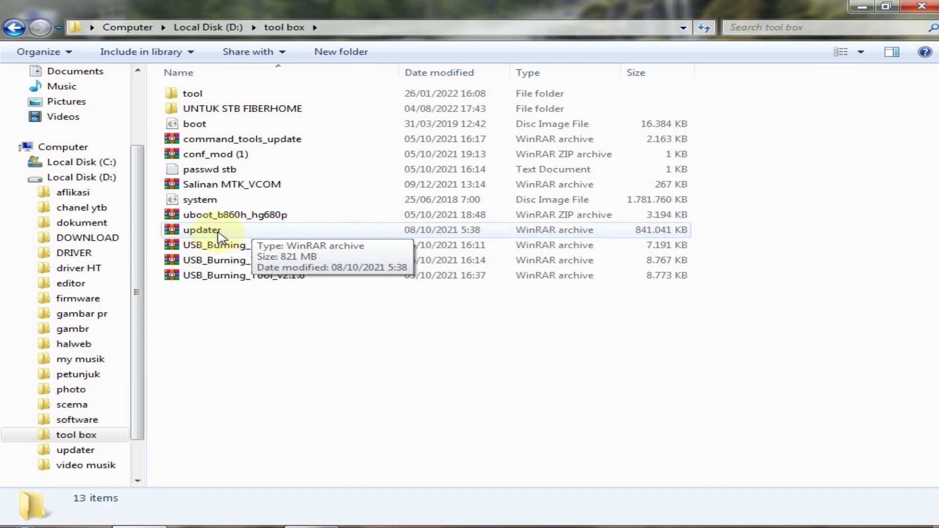
Step: Extract the updater archive from the tool box folder to C:\ and open Local Disk (C:)
{"action": "right_click", "coordinate": [214, 234]}
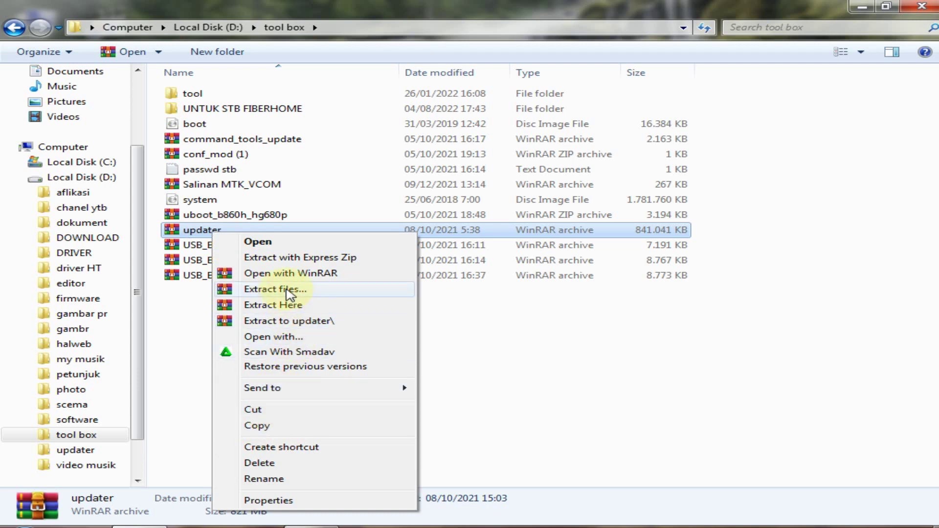
{"action": "left_click", "coordinate": [289, 290]}
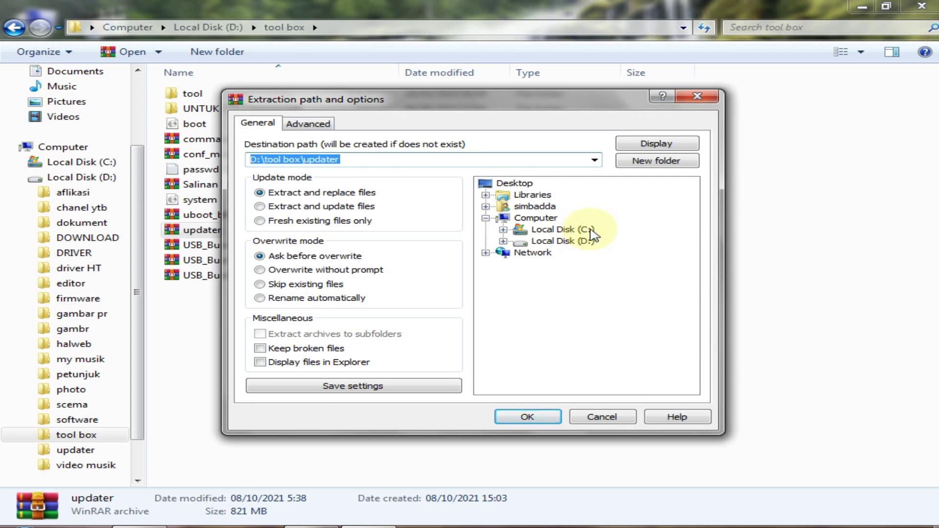
{"action": "left_click", "coordinate": [589, 230]}
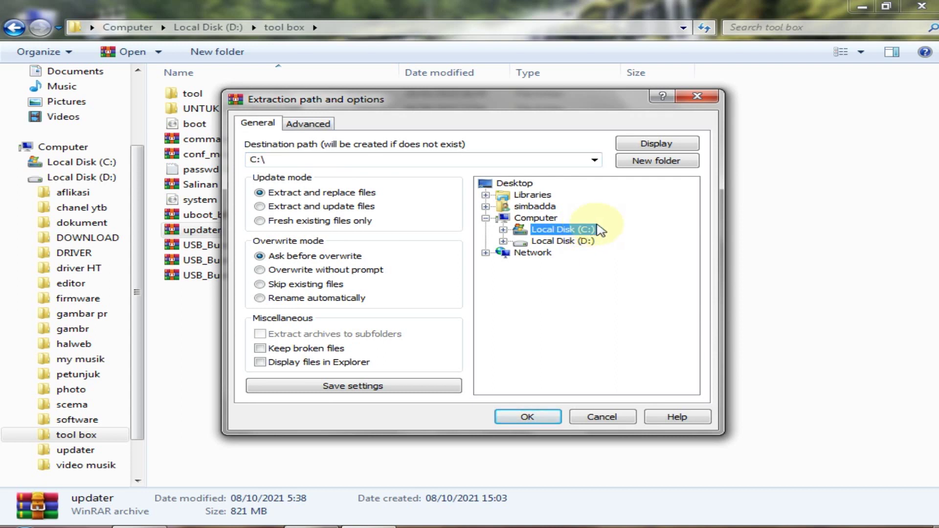
{"action": "left_click", "coordinate": [538, 420]}
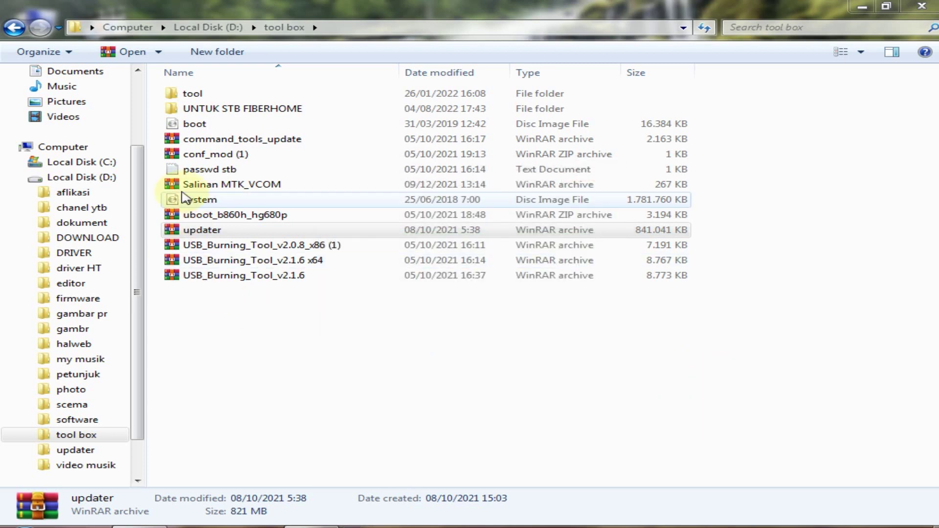
{"action": "left_click", "coordinate": [116, 165]}
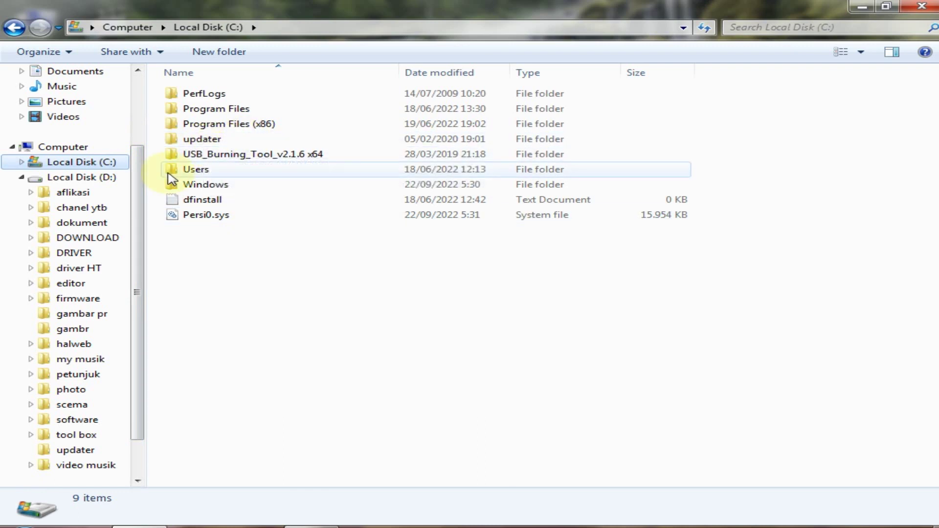
Step: Open the USB_Burning_Tool_v2.1.6 x64 folder and run setup_v2.1.6 as administrator
{"action": "left_click", "coordinate": [246, 159]}
{"action": "right_click", "coordinate": [244, 156]}
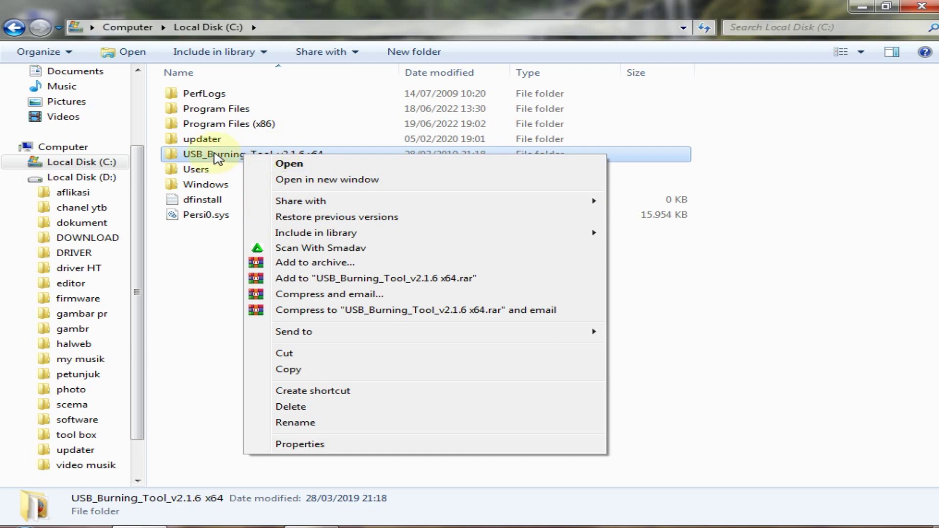
{"action": "double_click", "coordinate": [227, 159]}
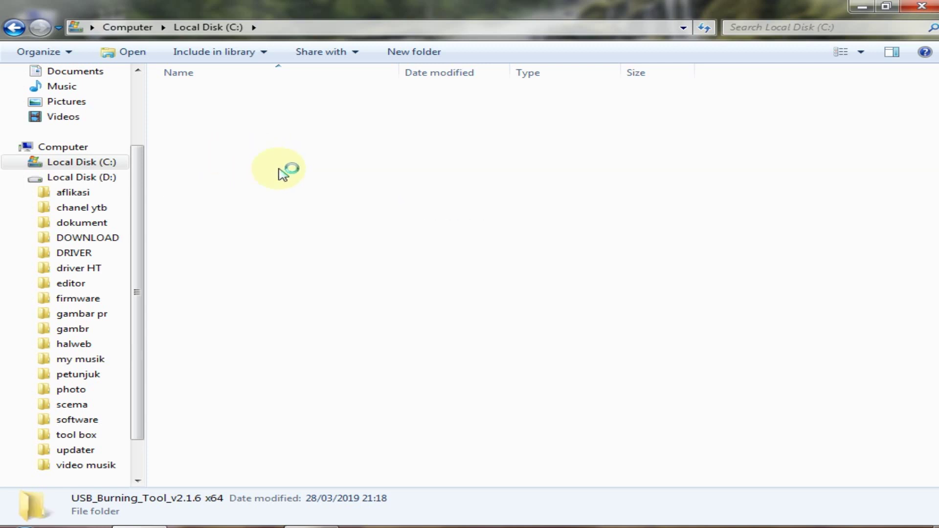
{"action": "left_click", "coordinate": [218, 110]}
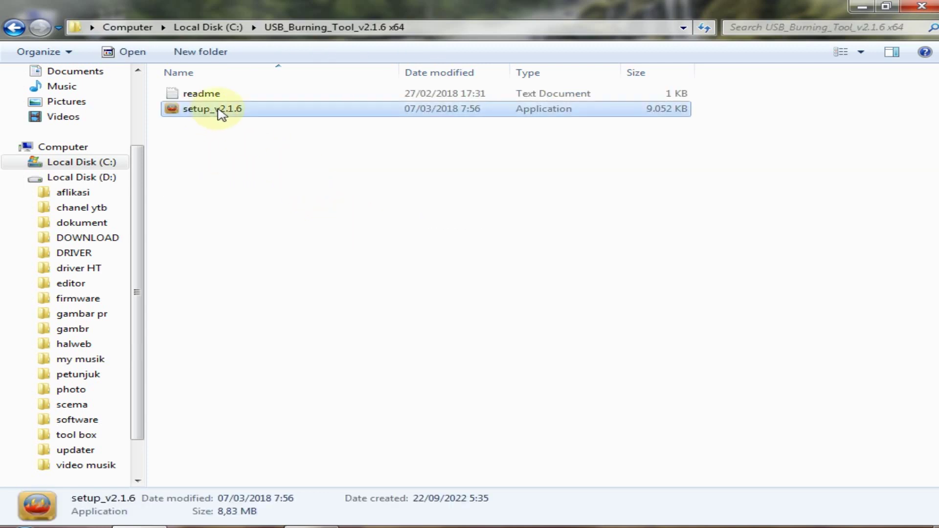
{"action": "right_click", "coordinate": [218, 109]}
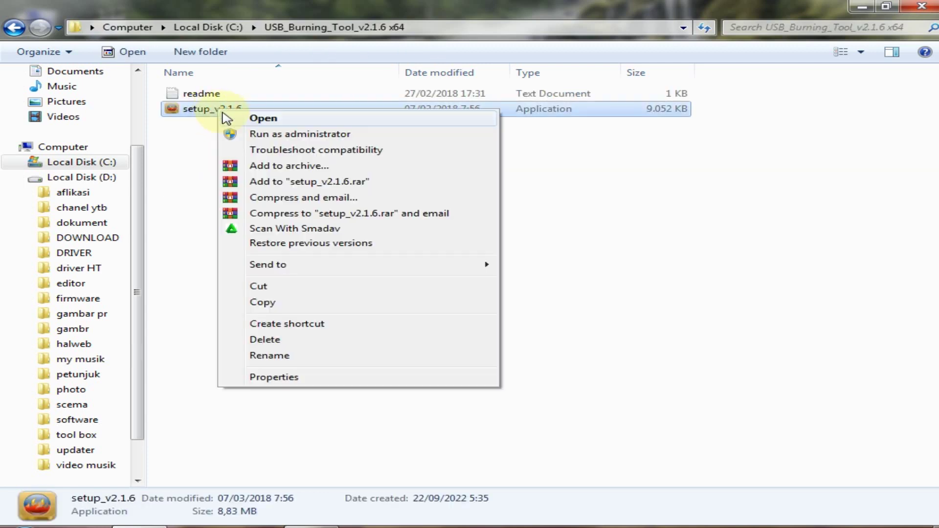
{"action": "left_click", "coordinate": [286, 134]}
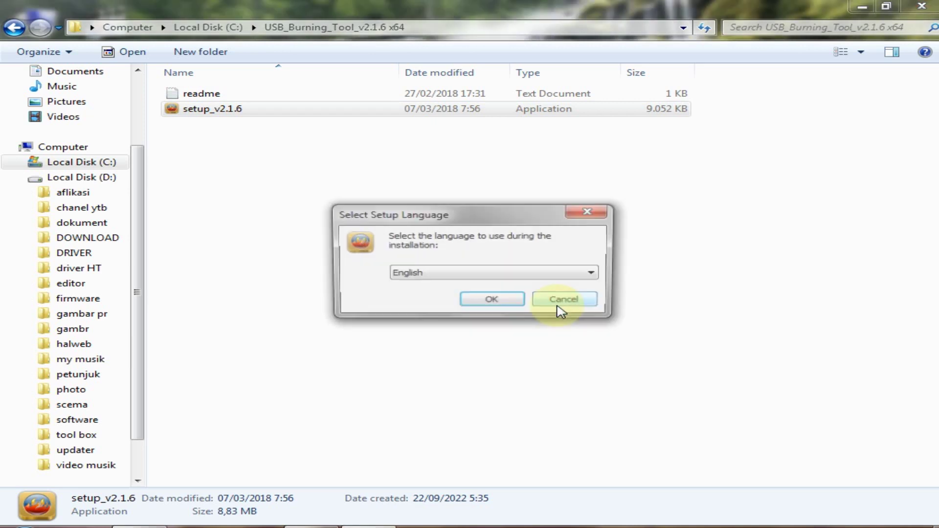
Step: Start installing USB_Burning_Tool in English with the default location and a desktop icon
{"action": "left_click", "coordinate": [514, 303]}
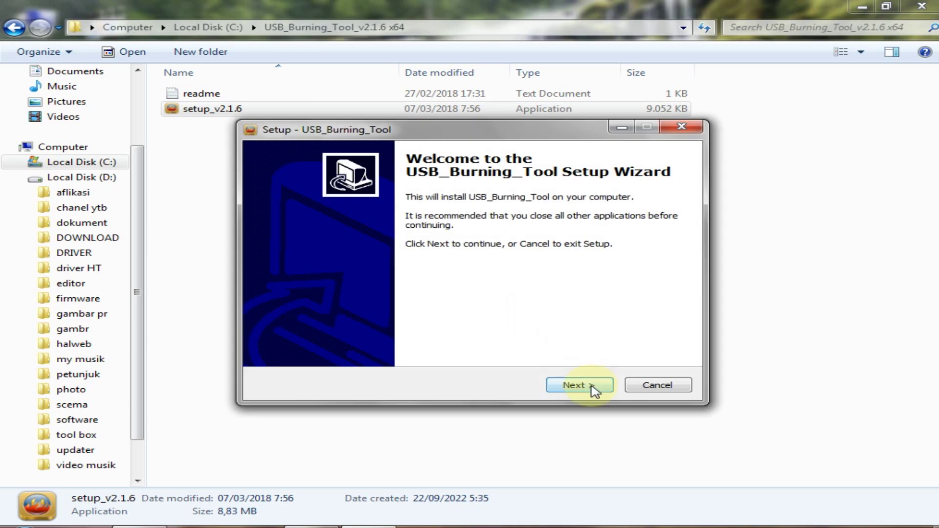
{"action": "left_click", "coordinate": [596, 385]}
{"action": "left_click", "coordinate": [594, 386]}
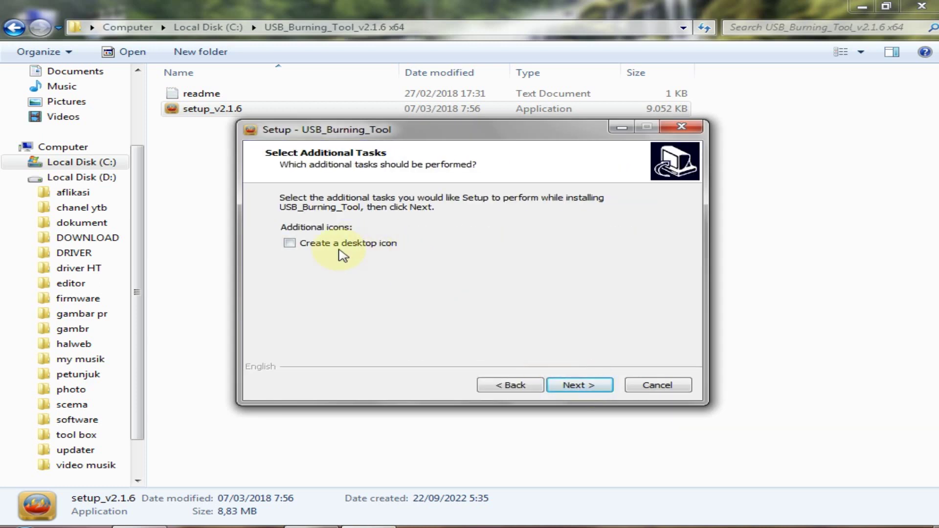
{"action": "left_click", "coordinate": [304, 246]}
{"action": "left_click", "coordinate": [571, 385]}
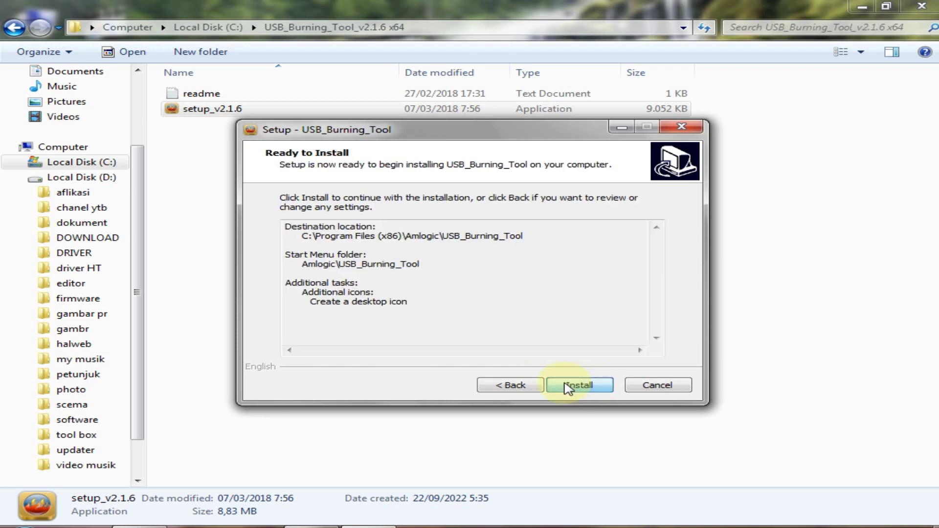
{"action": "left_click", "coordinate": [568, 387]}
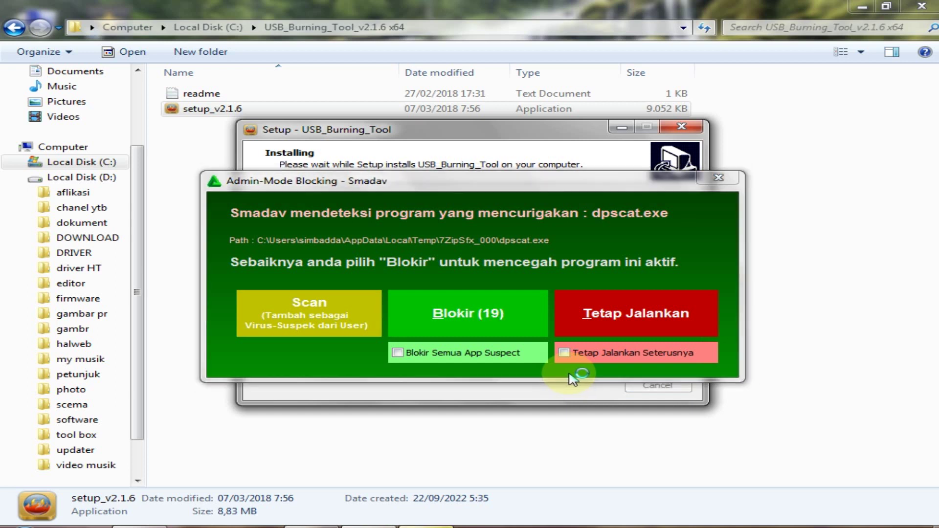
Step: Dismiss the Smadav blocking alert and install the device driver despite its unverified publisher
{"action": "left_click", "coordinate": [718, 181]}
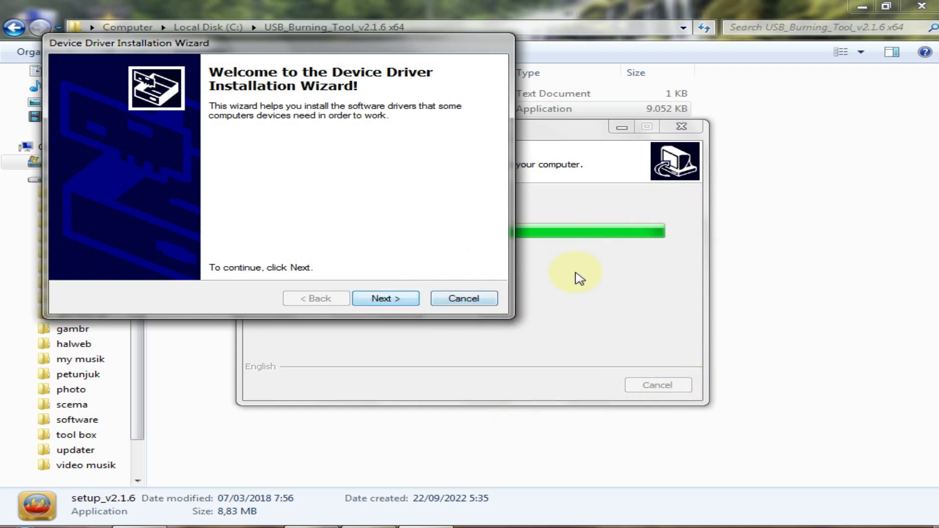
{"action": "left_click", "coordinate": [386, 300]}
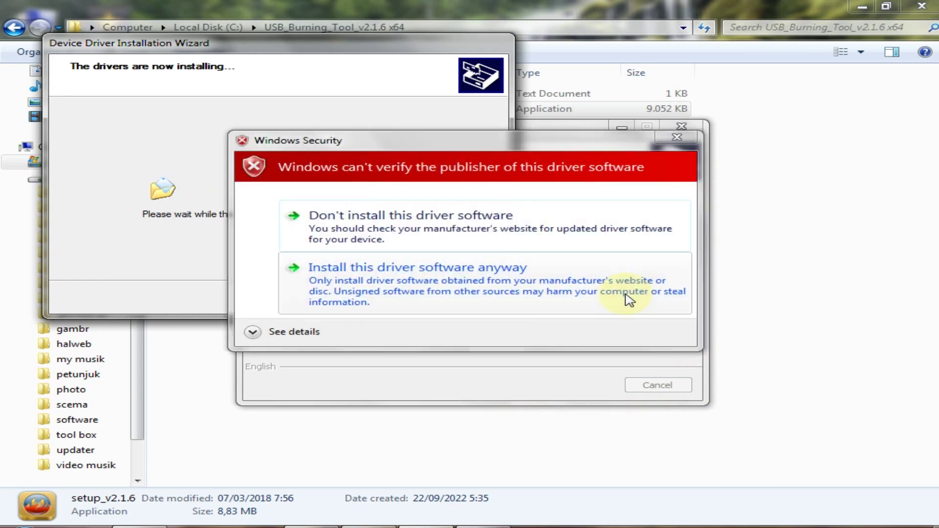
{"action": "left_click", "coordinate": [487, 276]}
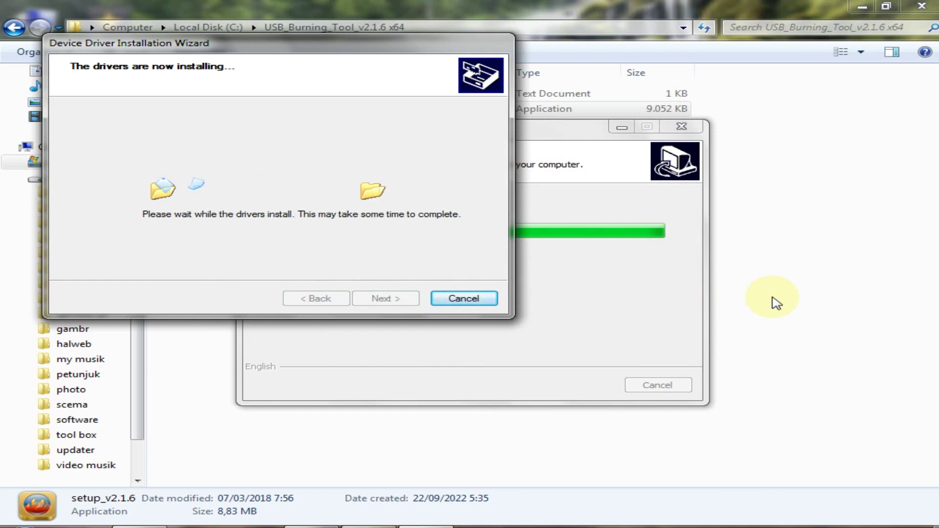
Step: Minimize the file explorer window, disable Smadav's protection and close Smadav
{"action": "left_click", "coordinate": [862, 6]}
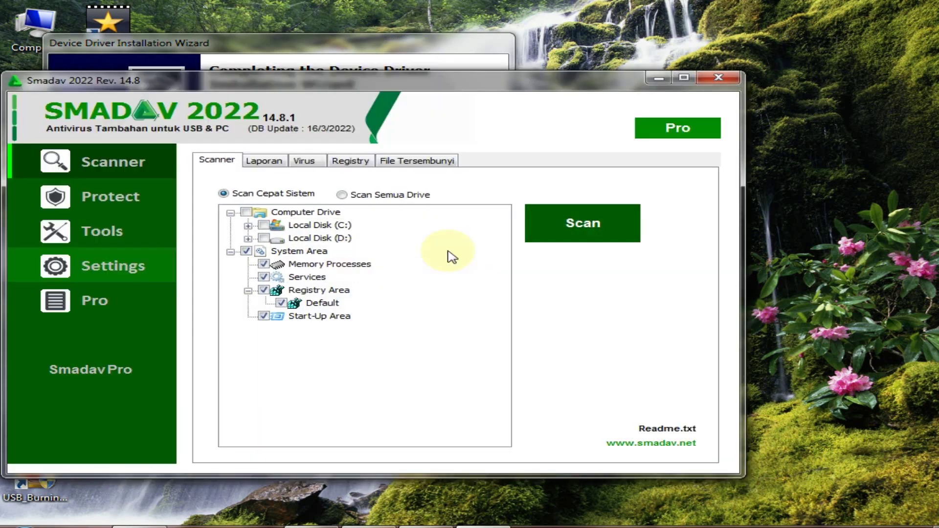
{"action": "left_click", "coordinate": [119, 195]}
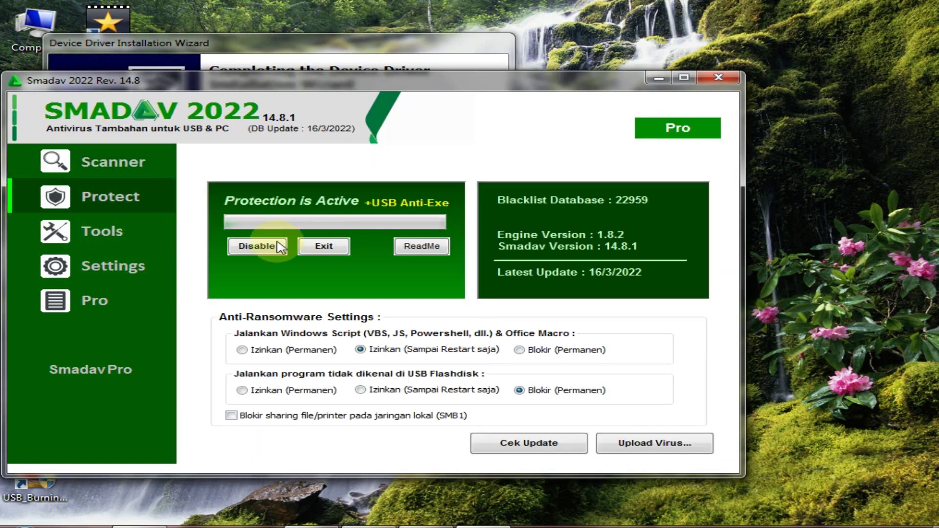
{"action": "left_click", "coordinate": [278, 248]}
{"action": "left_click", "coordinate": [729, 78]}
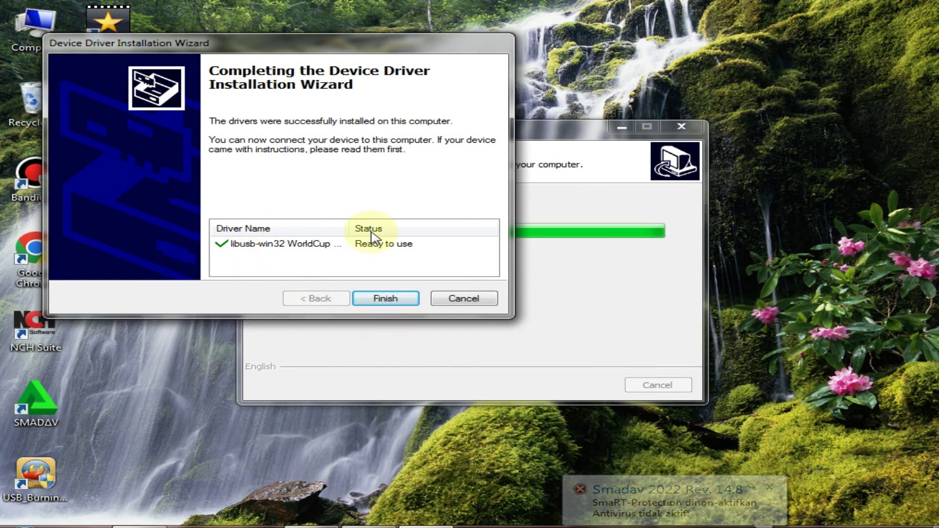
Step: Finish the Device Driver Installation Wizard and the USB_Burning_Tool setup
{"action": "left_click", "coordinate": [384, 301]}
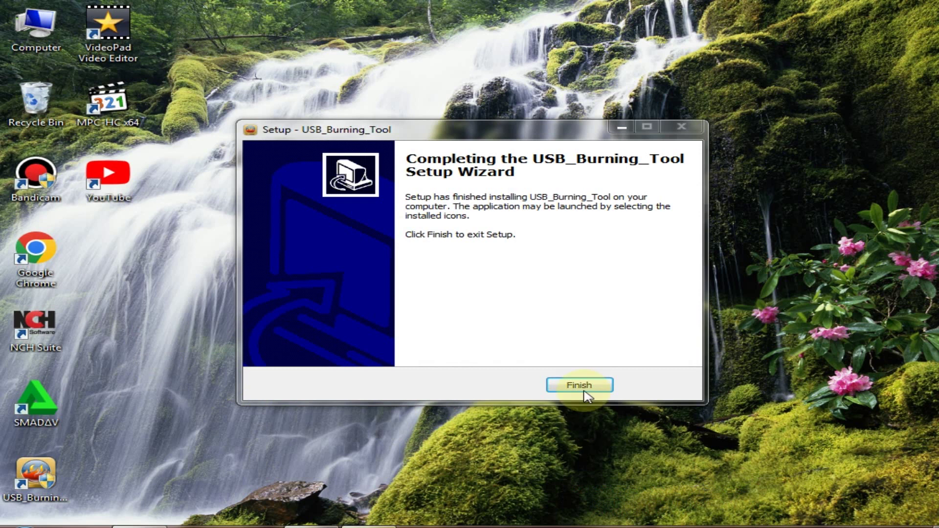
{"action": "left_click", "coordinate": [579, 385]}
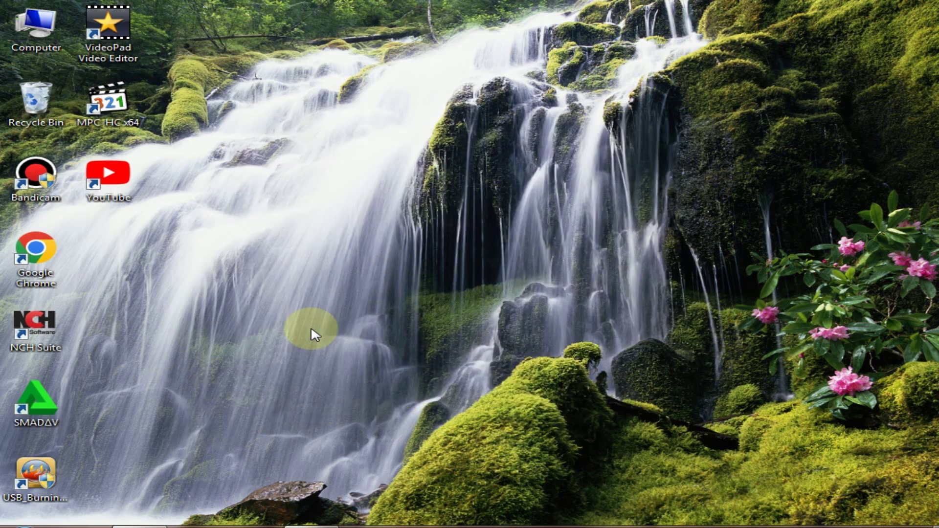
Step: Launch USB_Burning_Tool from the desktop, refresh its device list and minimize the window
{"action": "double_click", "coordinate": [54, 479]}
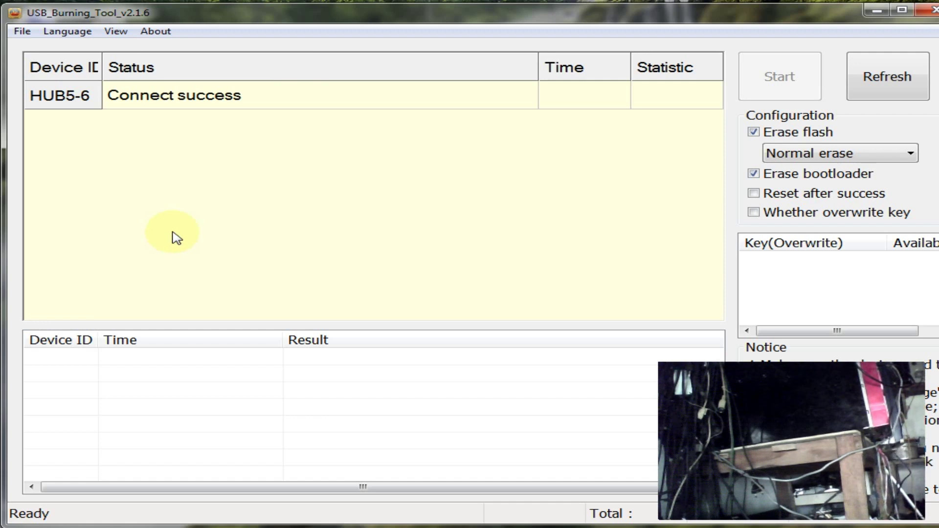
{"action": "left_click", "coordinate": [897, 81]}
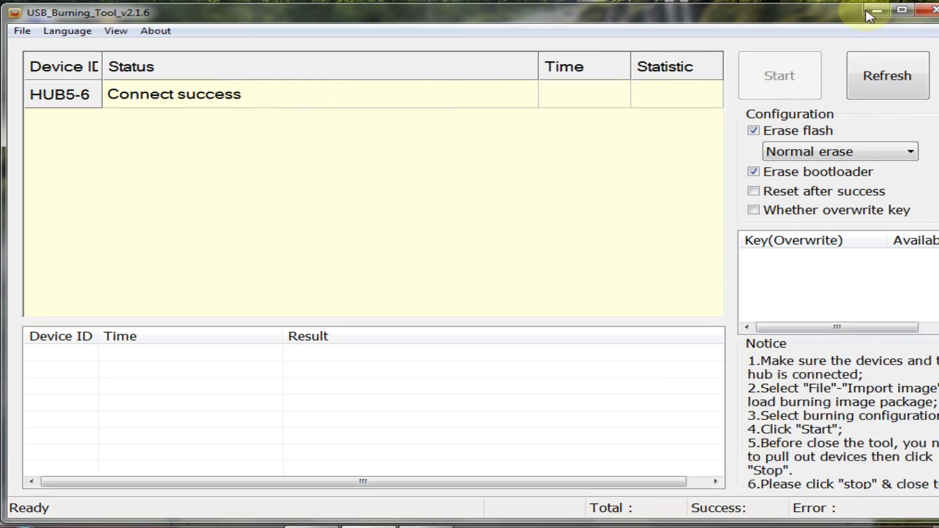
{"action": "left_click", "coordinate": [873, 12]}
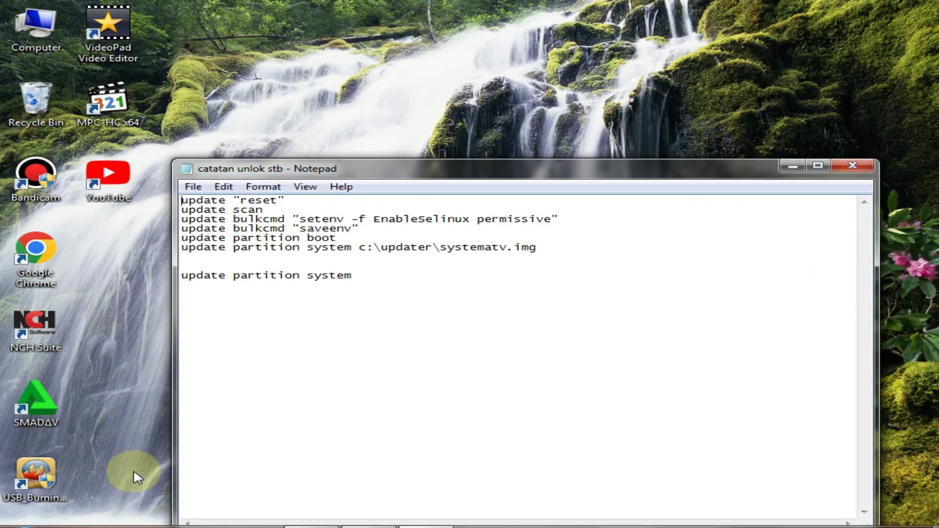
Step: Open a Command Prompt through a "cmd" search and minimize the "catatan unlok stb" note
{"action": "left_click_drag", "start_coordinate": [562, 172], "coordinate": [593, 195]}
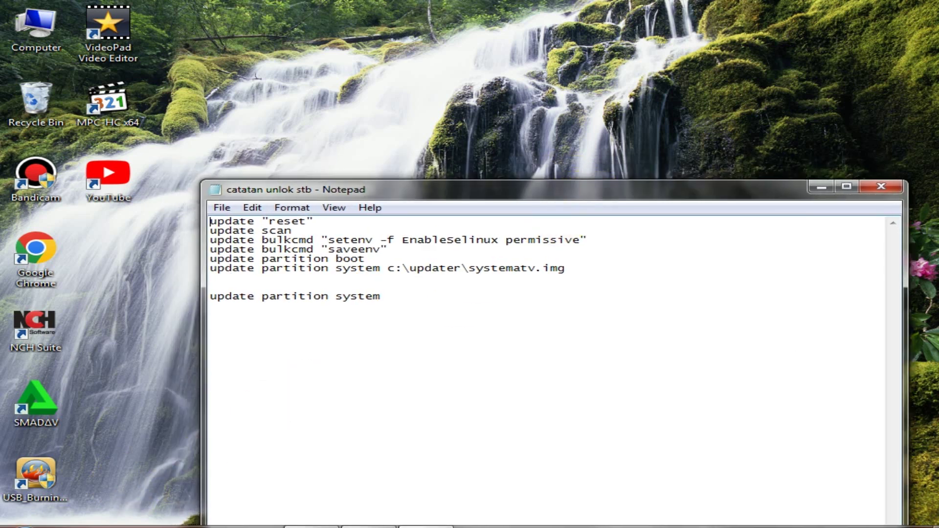
{"action": "left_click", "coordinate": [17, 525]}
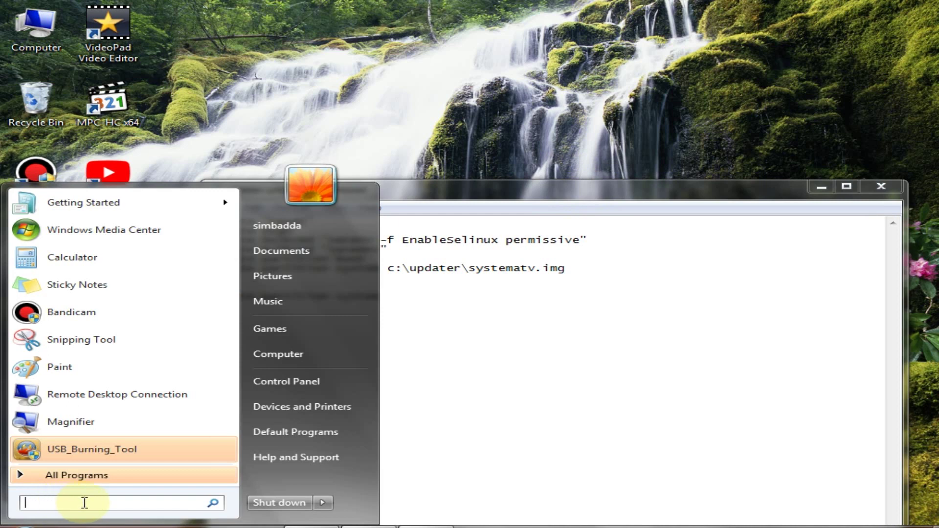
{"action": "type", "text": "cmd"}
{"action": "key", "text": "Return"}
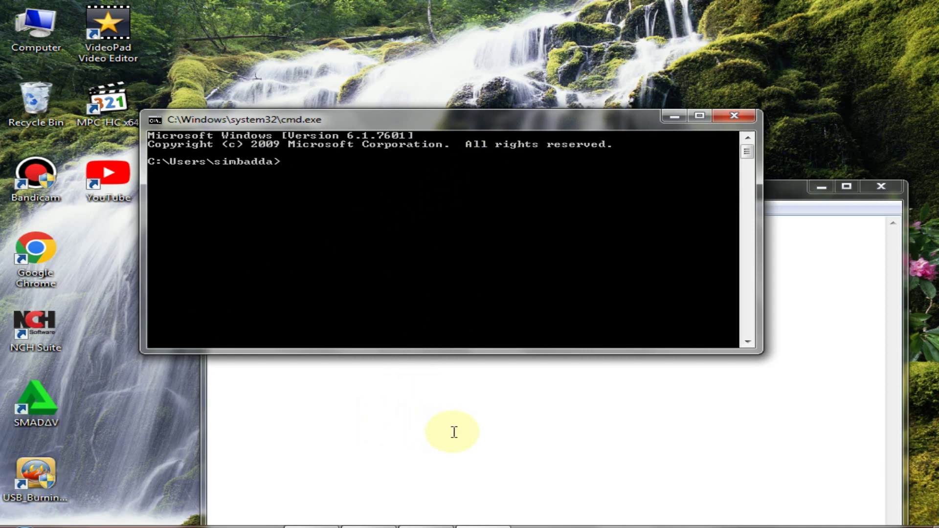
{"action": "left_click", "coordinate": [822, 186]}
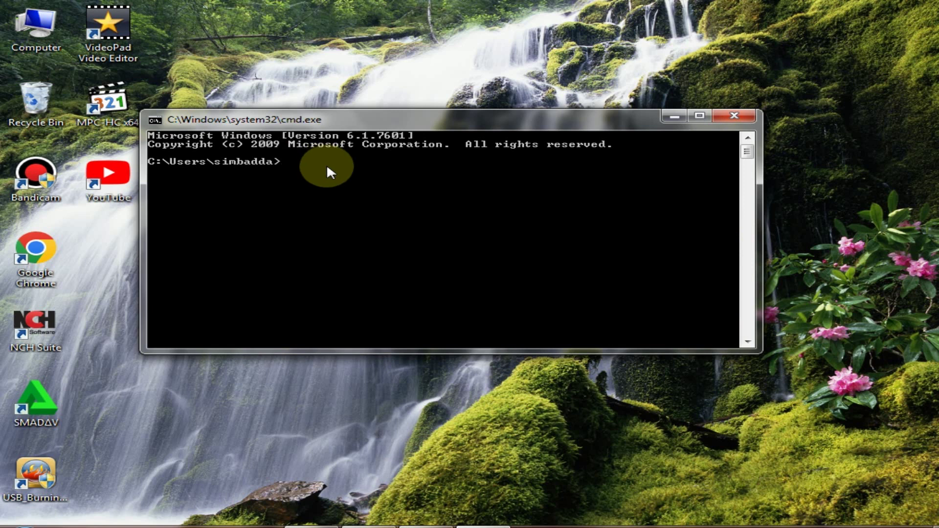
Step: Begin a "cd" command in Command Prompt and arrange a file explorer window showing Local Disk (C:) alongside it
{"action": "type", "text": "cd"}
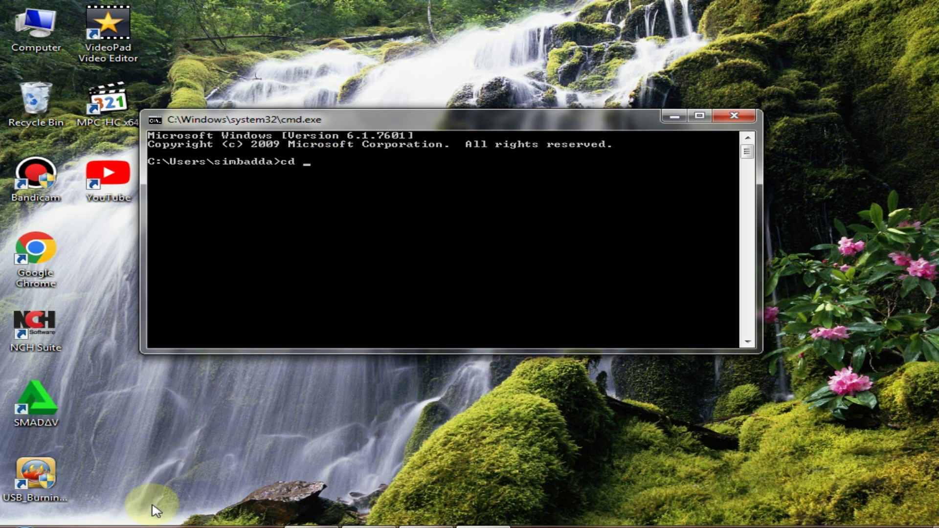
{"action": "left_click", "coordinate": [139, 526]}
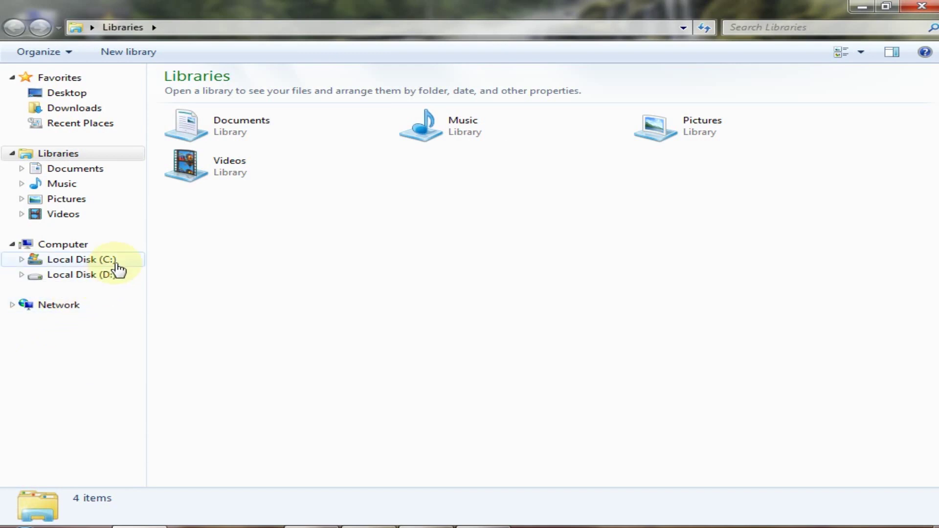
{"action": "left_click", "coordinate": [886, 7]}
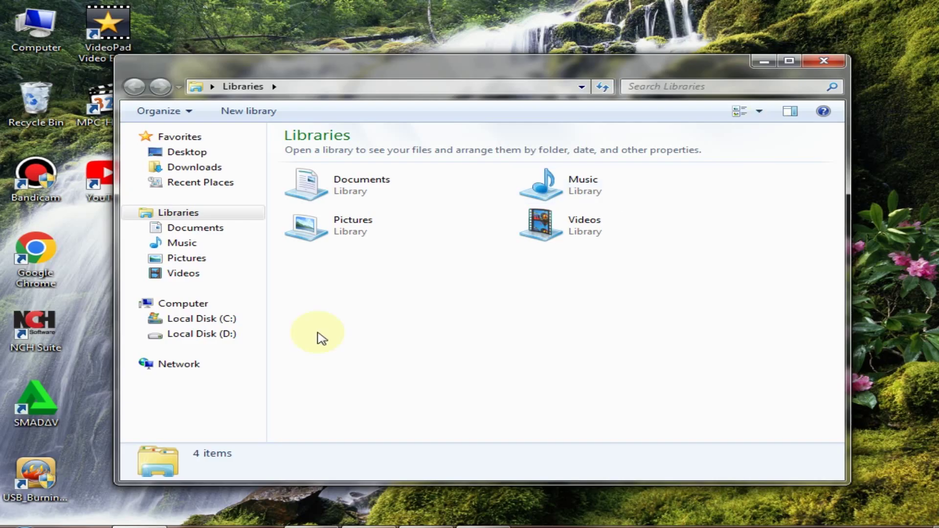
{"action": "left_click", "coordinate": [226, 321]}
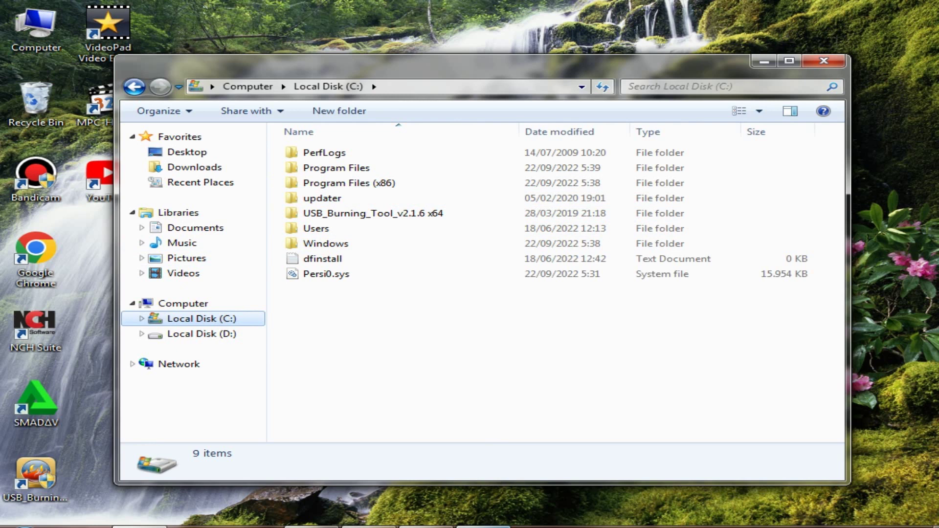
{"action": "left_click", "coordinate": [498, 527]}
{"action": "left_click_drag", "start_coordinate": [573, 122], "coordinate": [606, 104]}
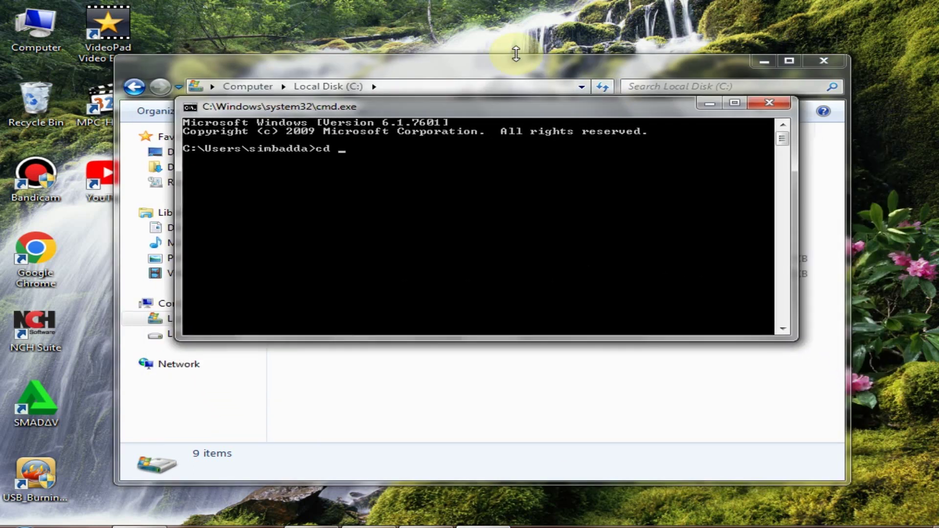
{"action": "left_click_drag", "start_coordinate": [509, 74], "coordinate": [534, 328]}
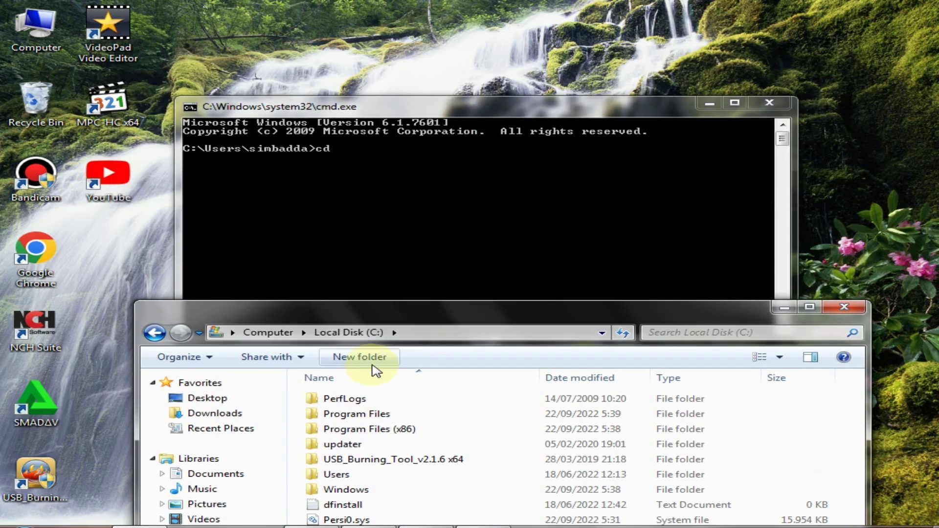
Step: Insert the updater folder's path into the cd command and run "cd C:\updater"
{"action": "left_click_drag", "start_coordinate": [352, 444], "coordinate": [367, 429]}
{"action": "left_click", "coordinate": [628, 324]}
{"action": "left_click_drag", "start_coordinate": [343, 443], "coordinate": [380, 311]}
{"action": "left_click_drag", "start_coordinate": [371, 167], "coordinate": [368, 151]}
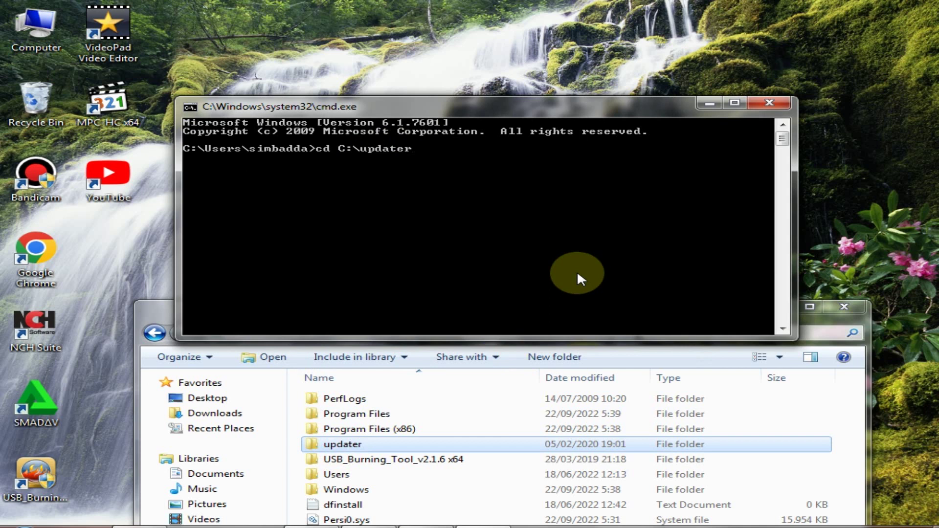
{"action": "key", "text": "Return"}
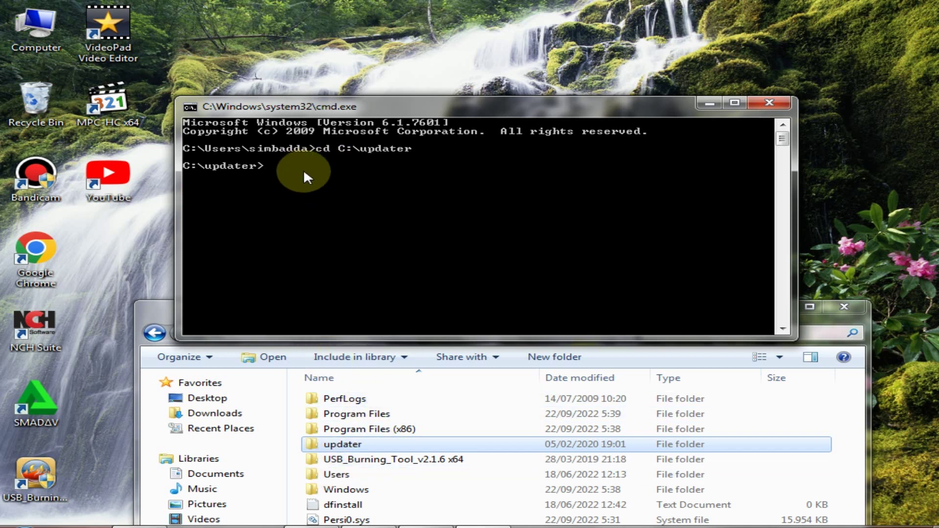
{"action": "type", "text": "c"}
{"action": "key", "text": "Return"}
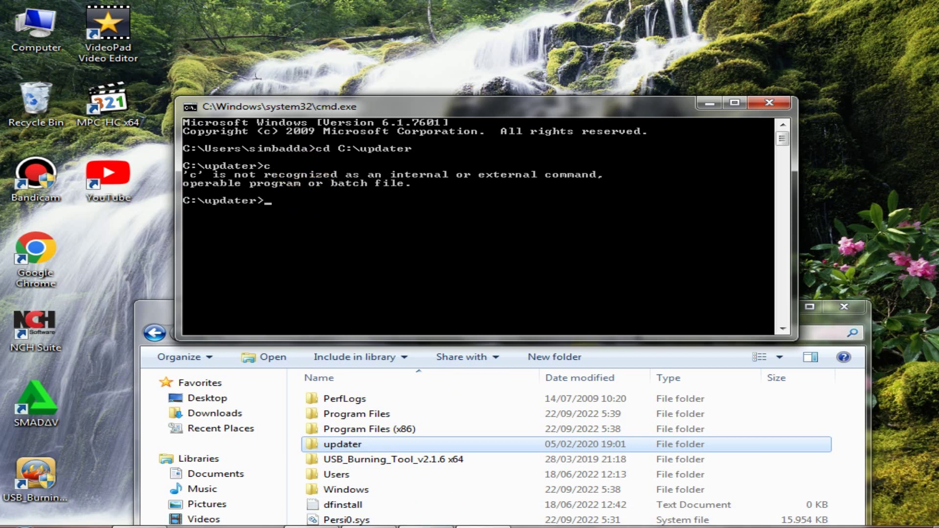
Step: Bring up the "catatan unlok stb" note beneath Command Prompt, copy its update "reset" line and run it in C:\updater
{"action": "key", "text": "alt+Tab"}
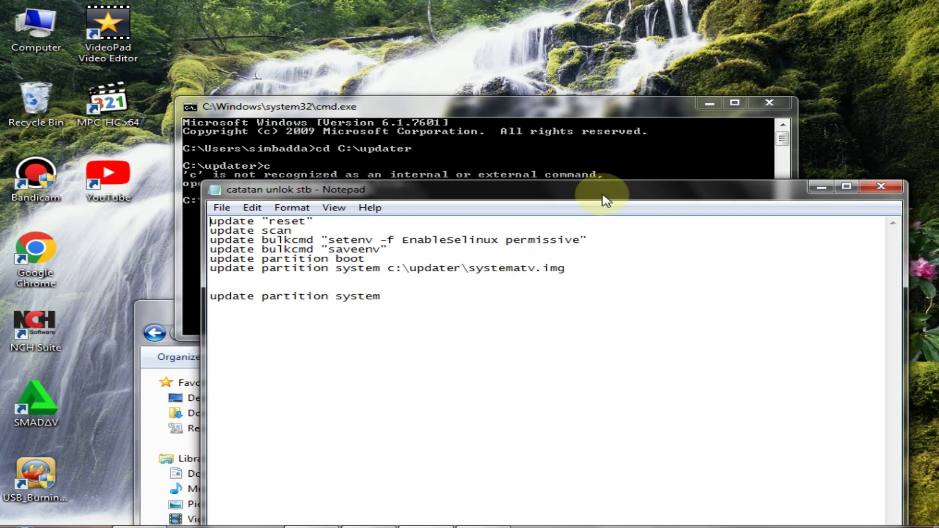
{"action": "left_click_drag", "start_coordinate": [607, 200], "coordinate": [553, 308]}
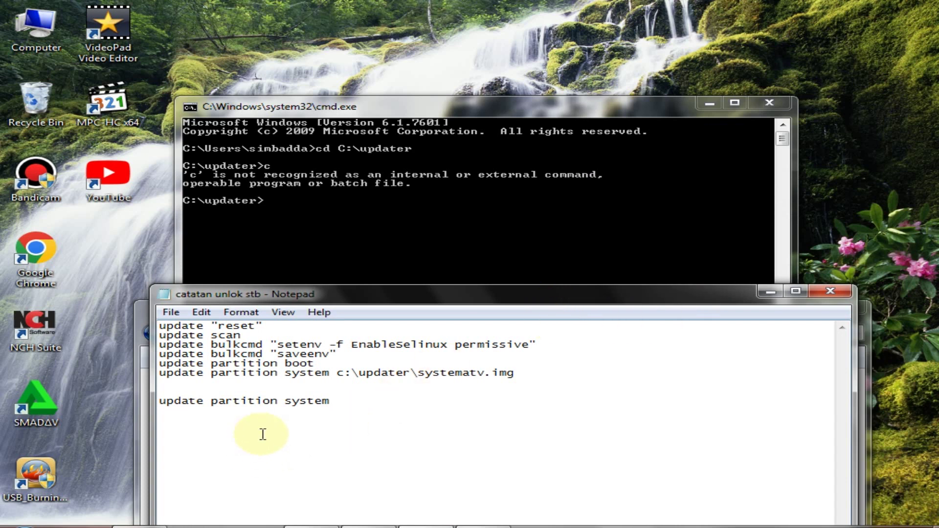
{"action": "left_click", "coordinate": [281, 325]}
{"action": "left_click_drag", "start_coordinate": [281, 325], "coordinate": [161, 327]}
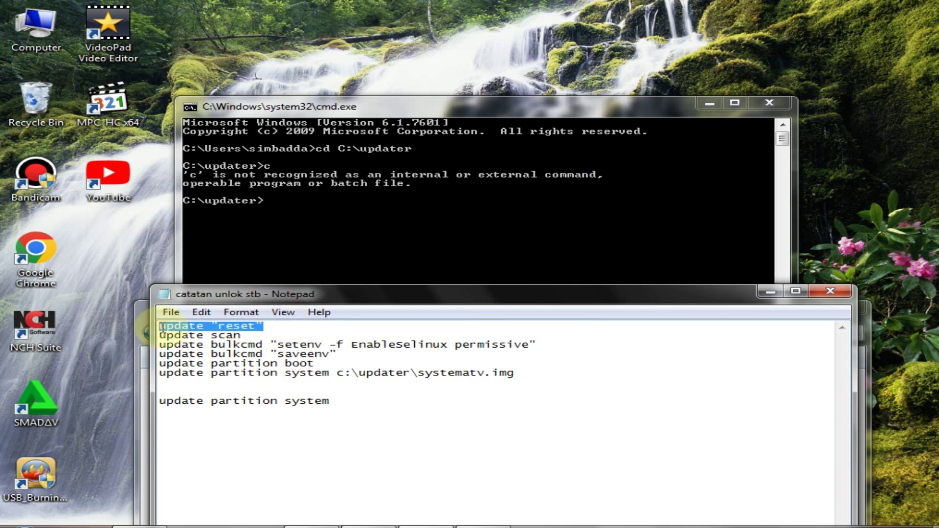
{"action": "right_click", "coordinate": [237, 326]}
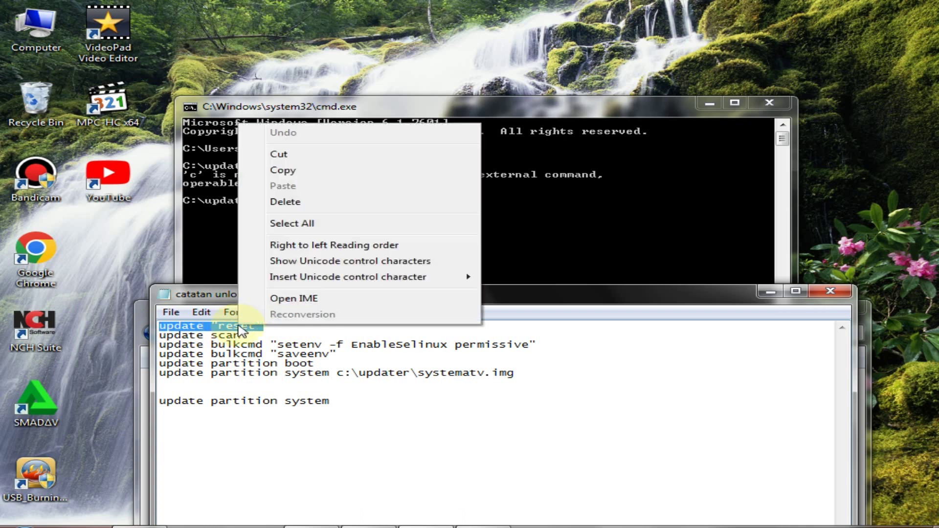
{"action": "left_click", "coordinate": [284, 170]}
{"action": "right_click", "coordinate": [328, 211]}
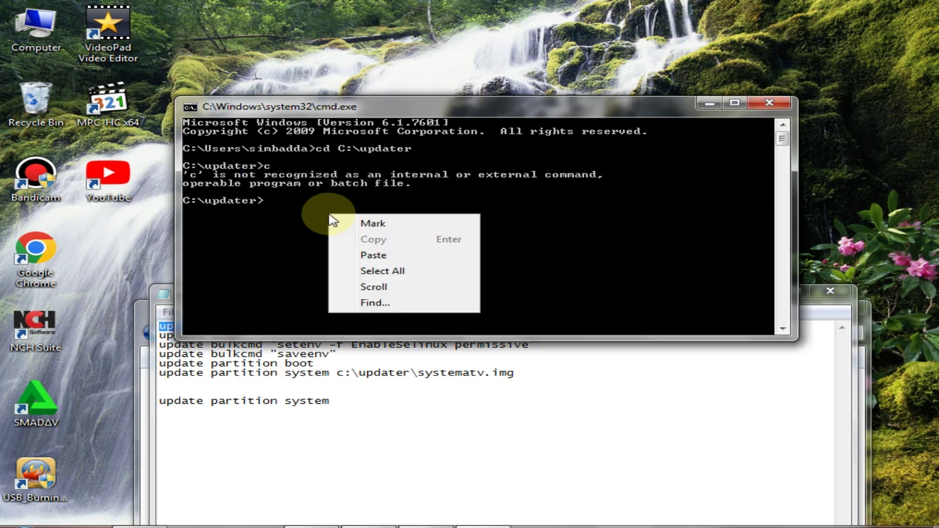
{"action": "left_click", "coordinate": [373, 255]}
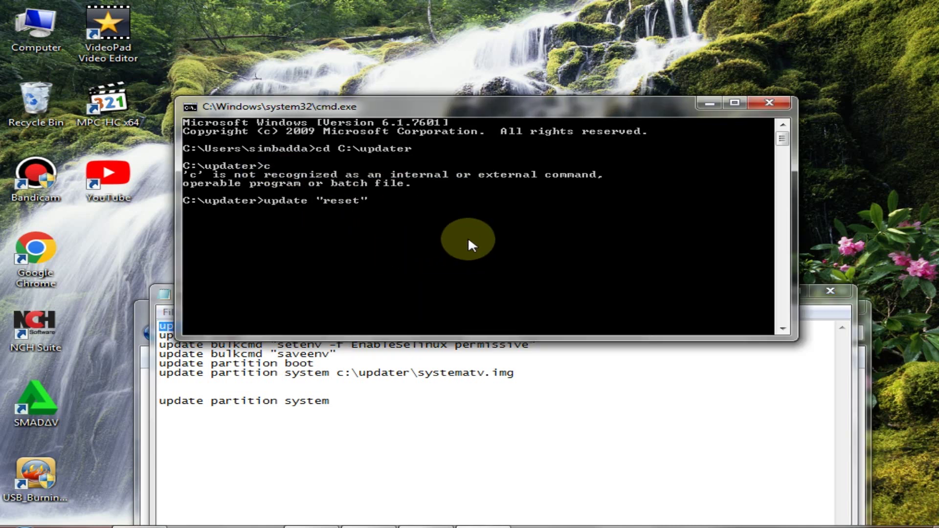
{"action": "key", "text": "Return"}
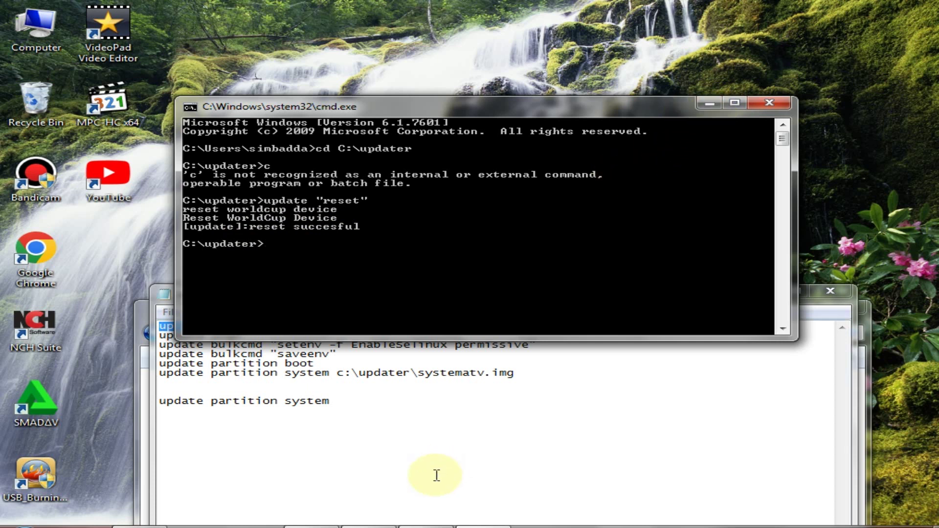
Step: Copy the "update scan" line from the note and run it in Command Prompt
{"action": "left_click", "coordinate": [532, 440]}
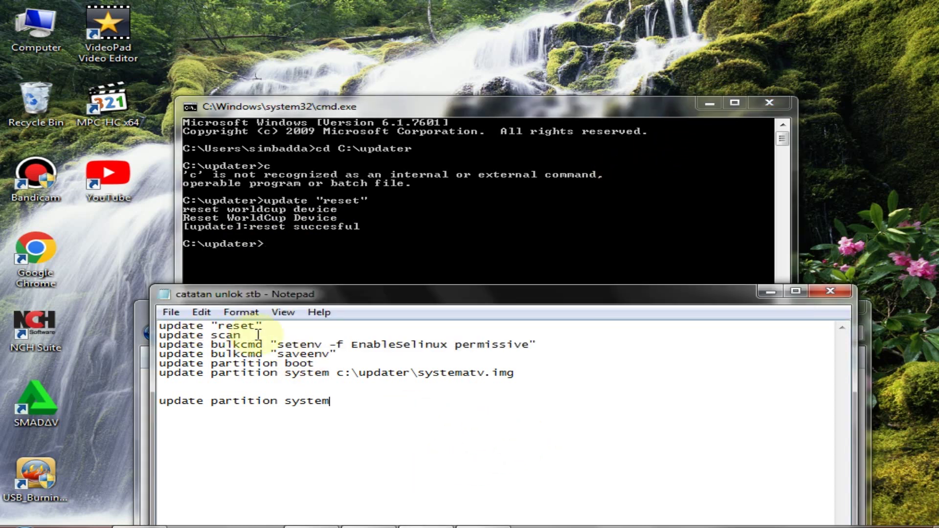
{"action": "left_click_drag", "start_coordinate": [258, 335], "coordinate": [200, 334]}
{"action": "right_click", "coordinate": [200, 333]}
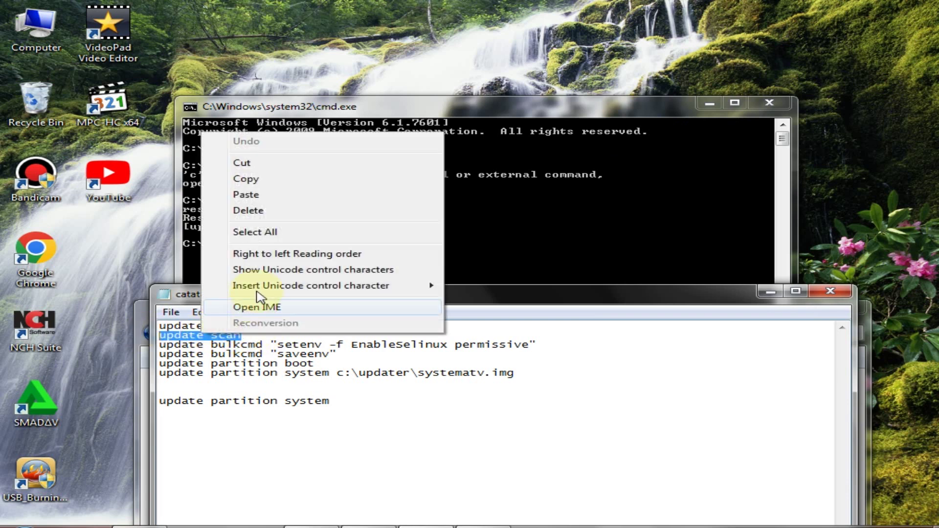
{"action": "left_click", "coordinate": [250, 179]}
{"action": "right_click", "coordinate": [284, 245]}
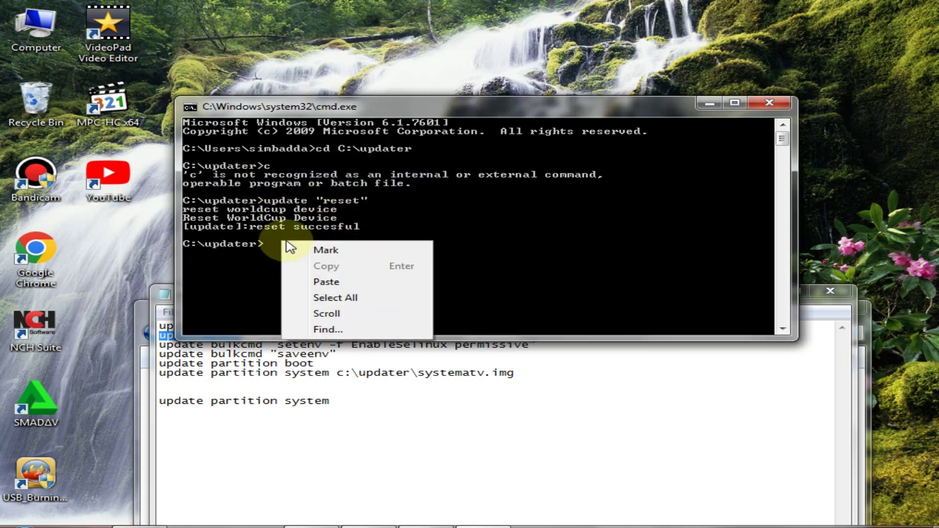
{"action": "left_click", "coordinate": [345, 282]}
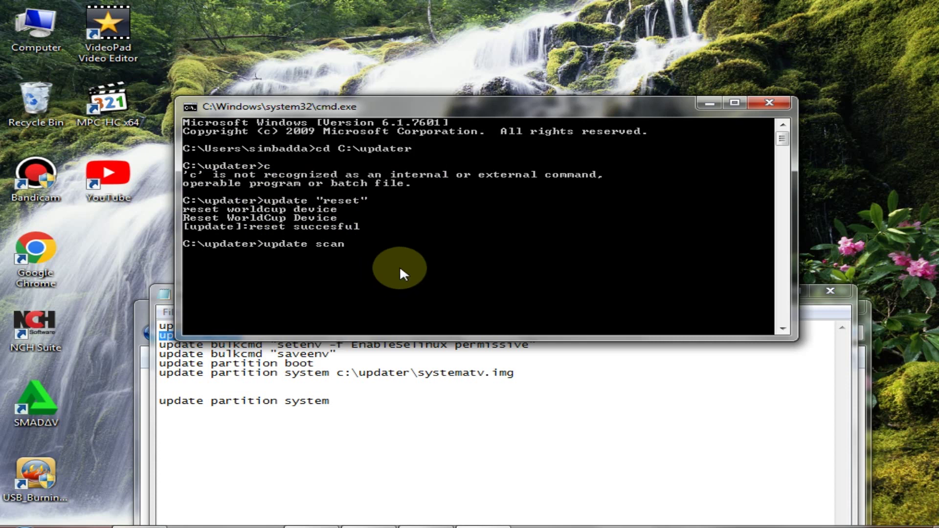
{"action": "key", "text": "Return"}
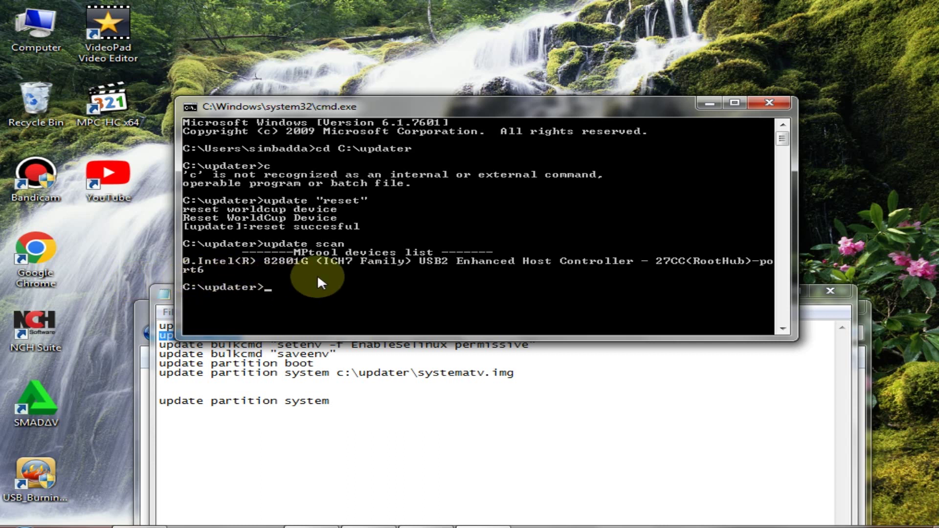
{"action": "scroll", "coordinate": [386, 278], "scroll_direction": "down", "scroll_amount": 1}
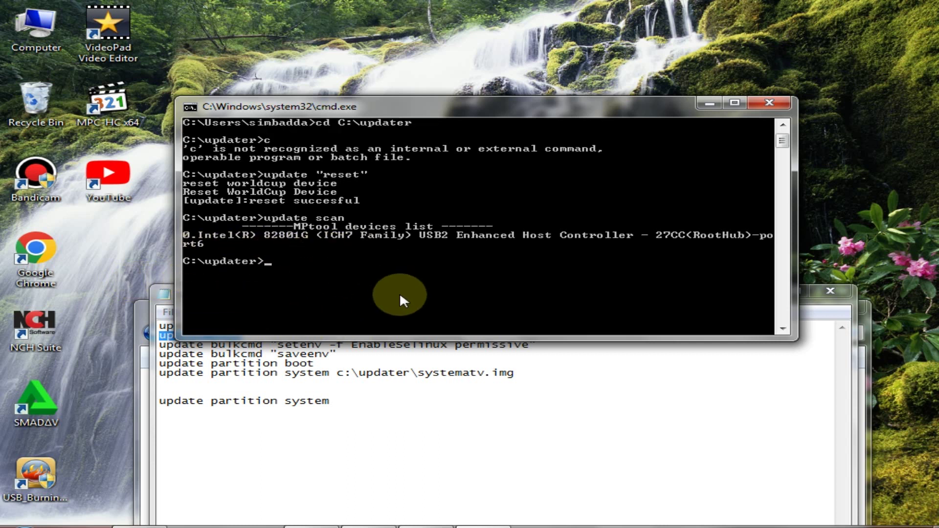
Step: Copy the note's line update bulkcmd "setenv -f EnableSelinux permissive"
{"action": "left_click", "coordinate": [591, 397]}
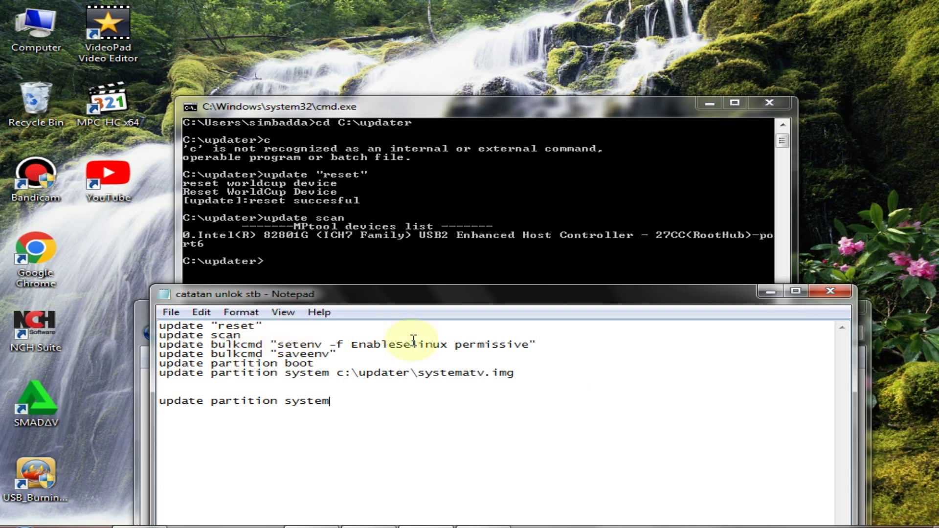
{"action": "left_click_drag", "start_coordinate": [546, 345], "coordinate": [151, 345]}
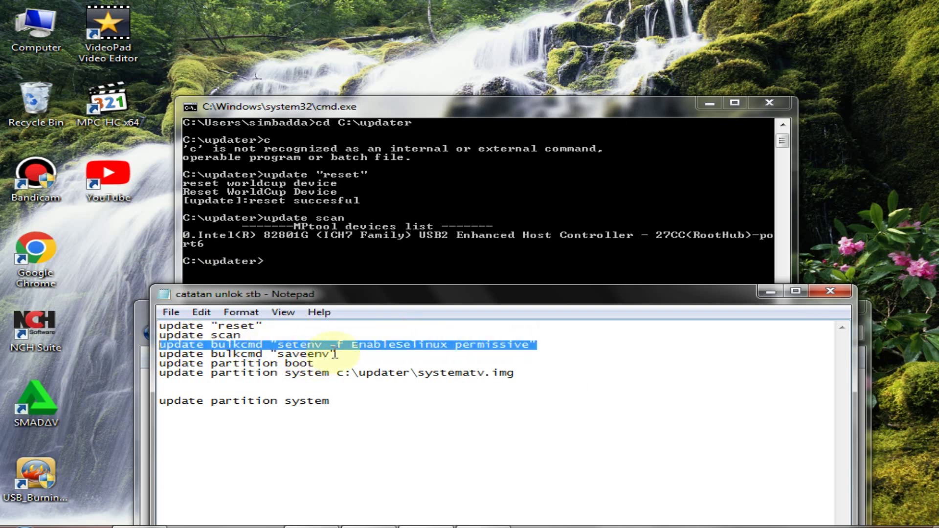
{"action": "right_click", "coordinate": [354, 345]}
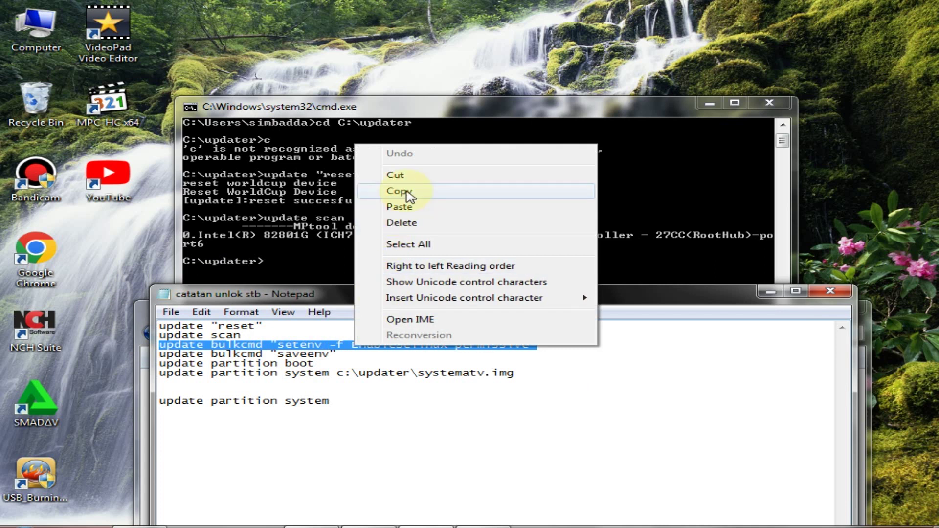